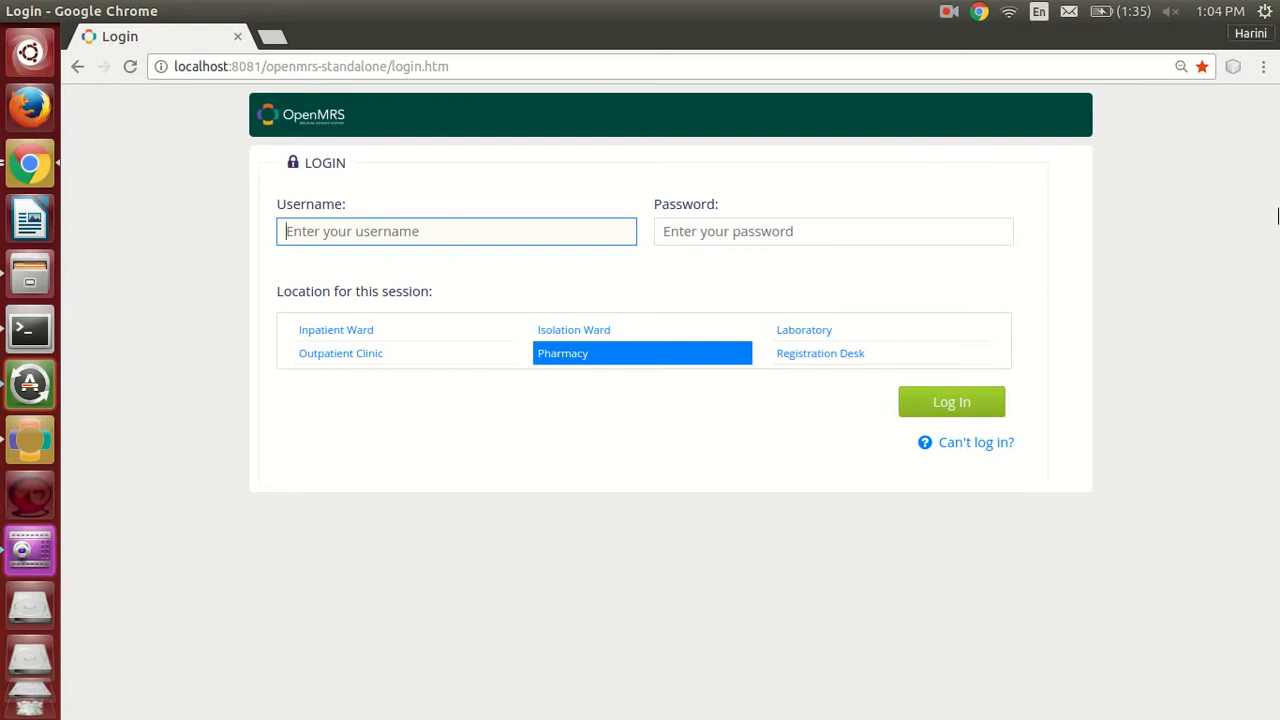
Log in at the Pharmacy location with the username pharma and the account password.
type("p")
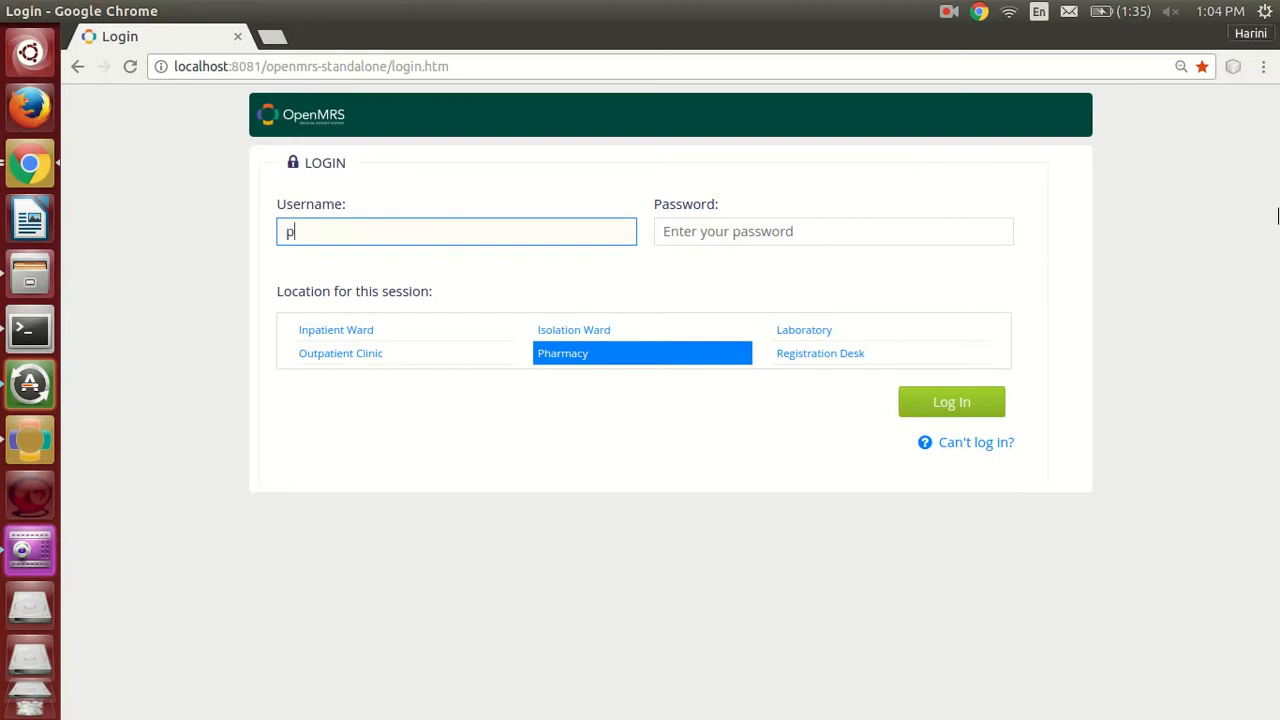
type("harma")
key("Tab")
type("Pharma123")
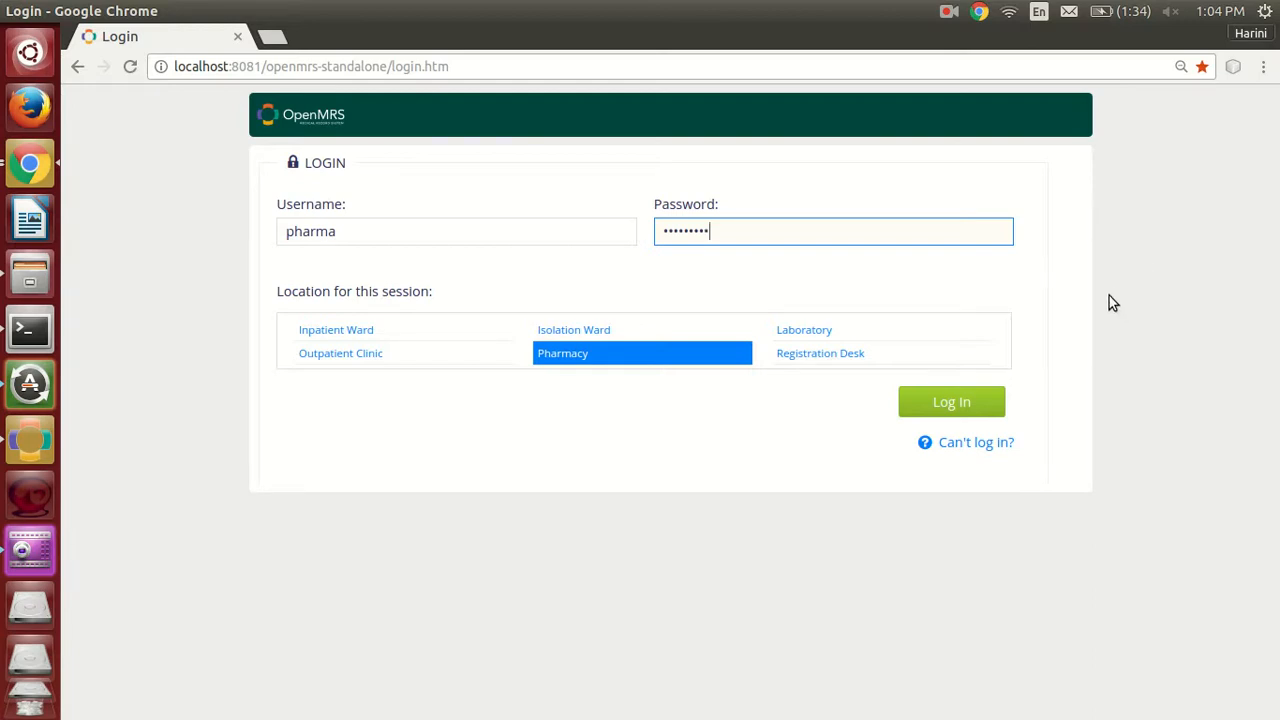
left_click(1000, 408)
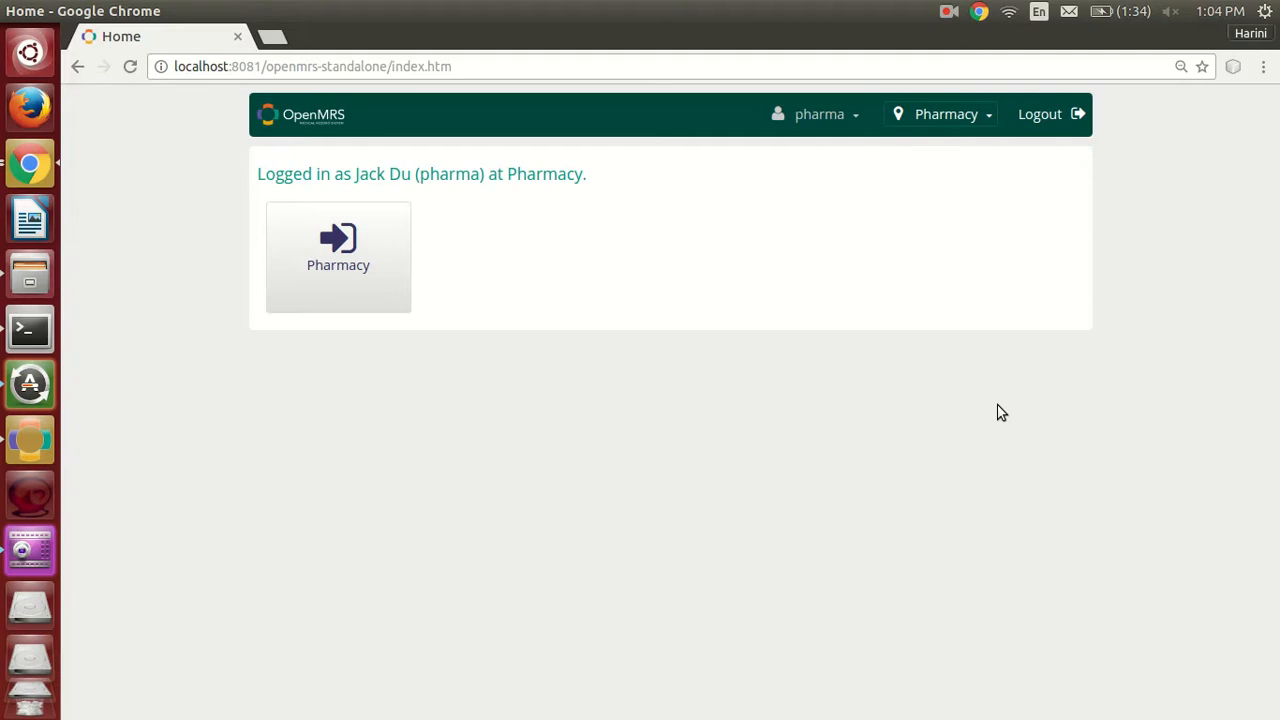
Open the Pharmacy page, find the patient by name, and open the patient's drug orders.
left_click(372, 272)
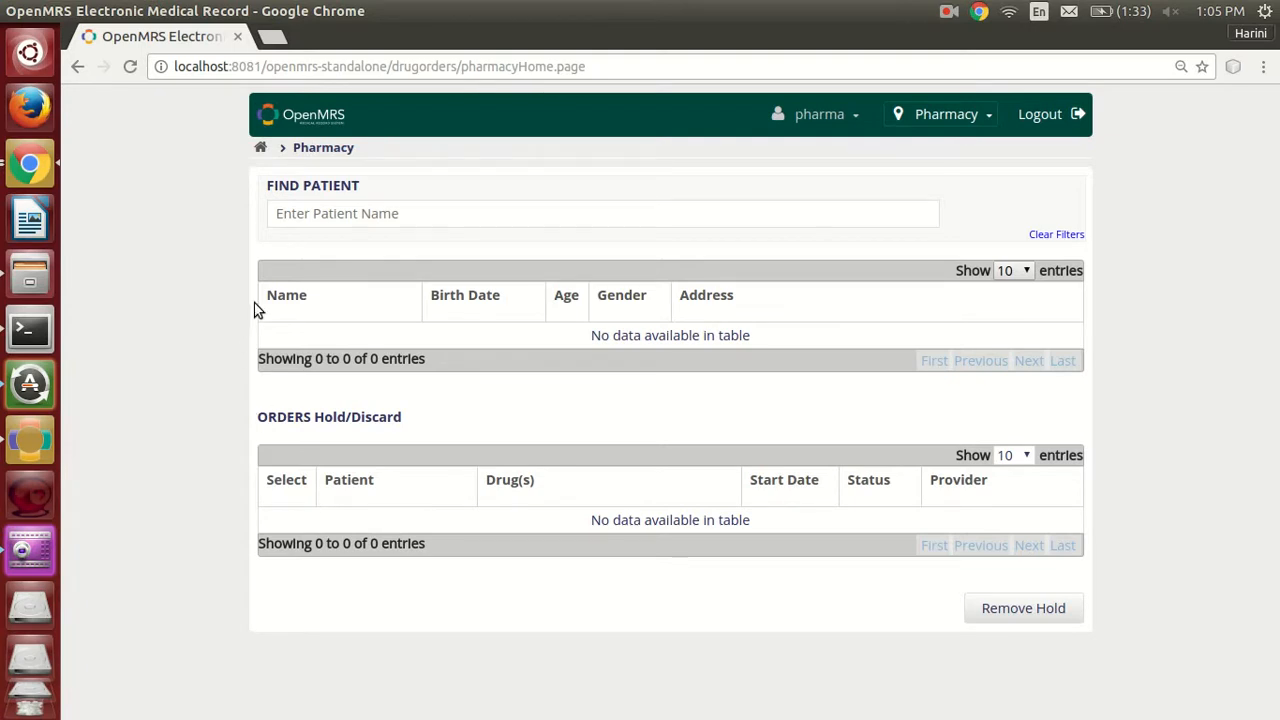
left_click(354, 213)
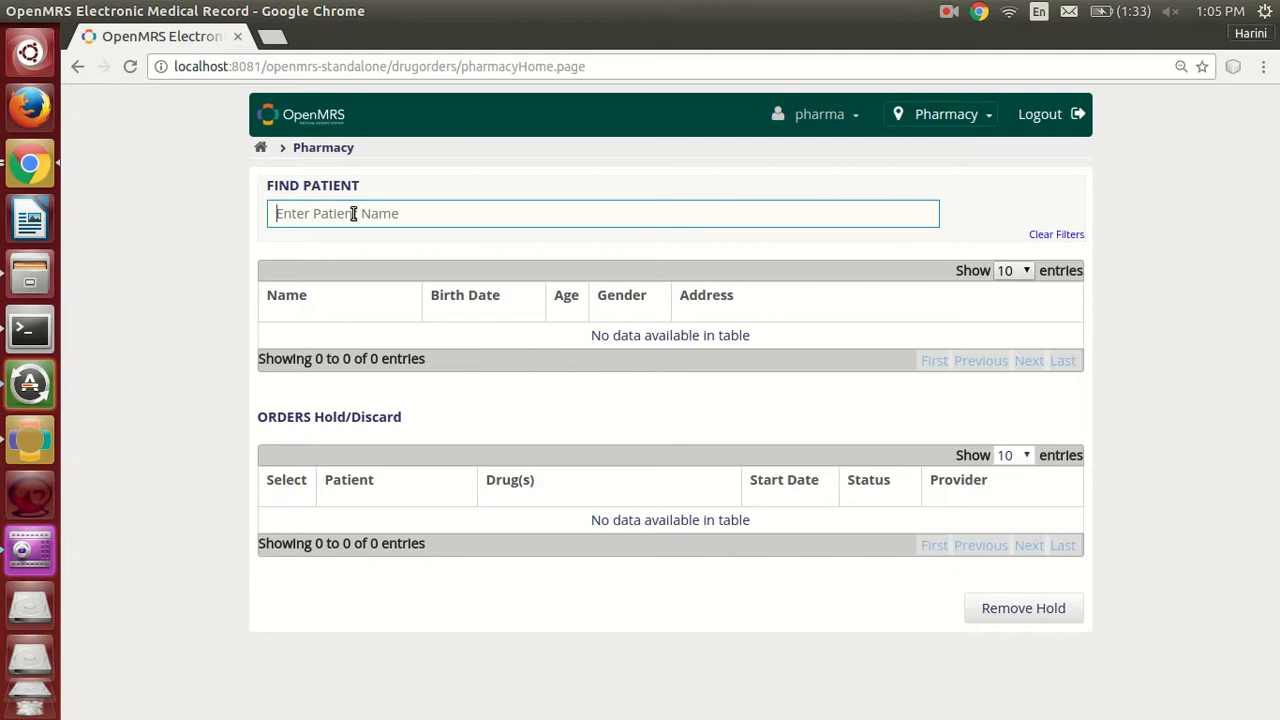
type("Be")
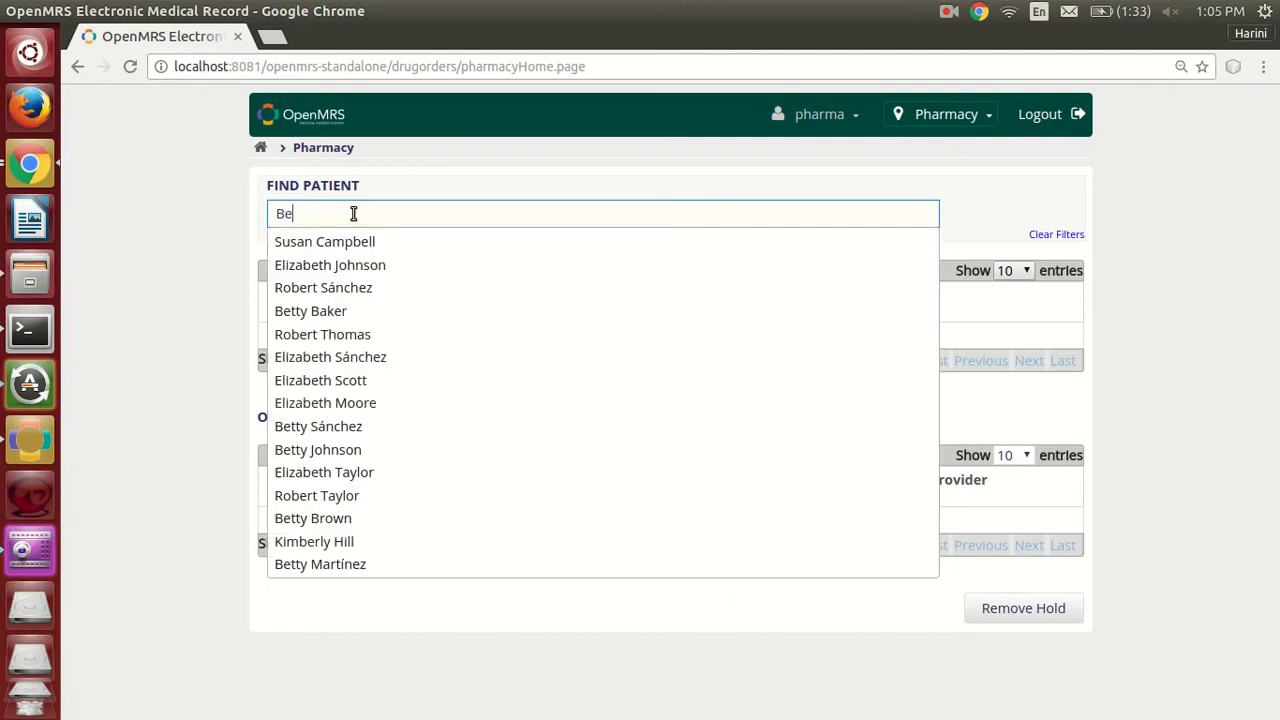
type("tty")
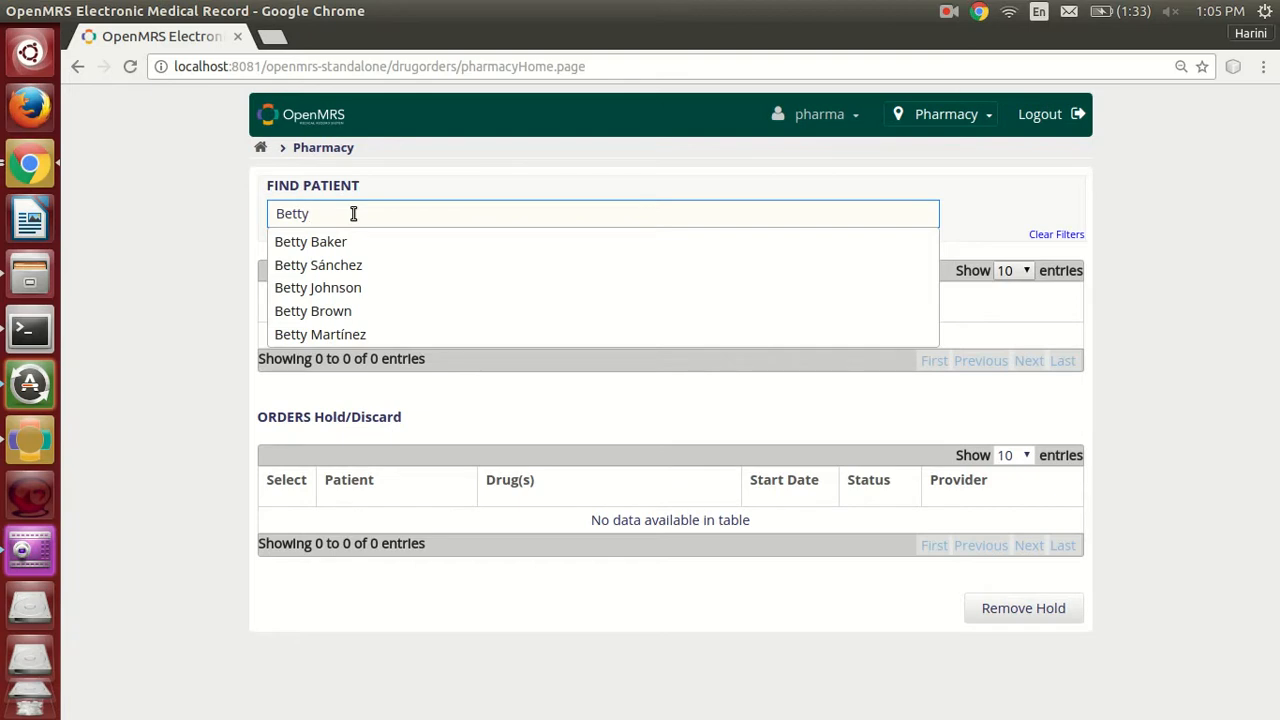
left_click(388, 298)
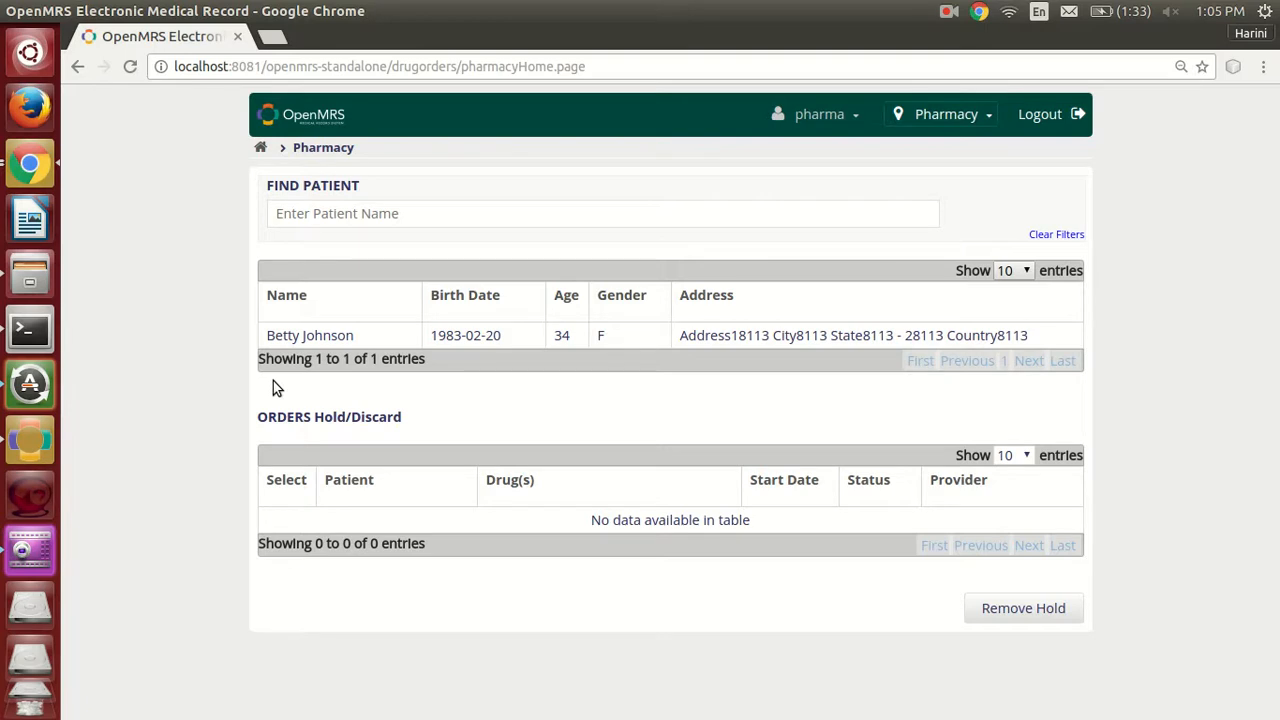
left_click(510, 345)
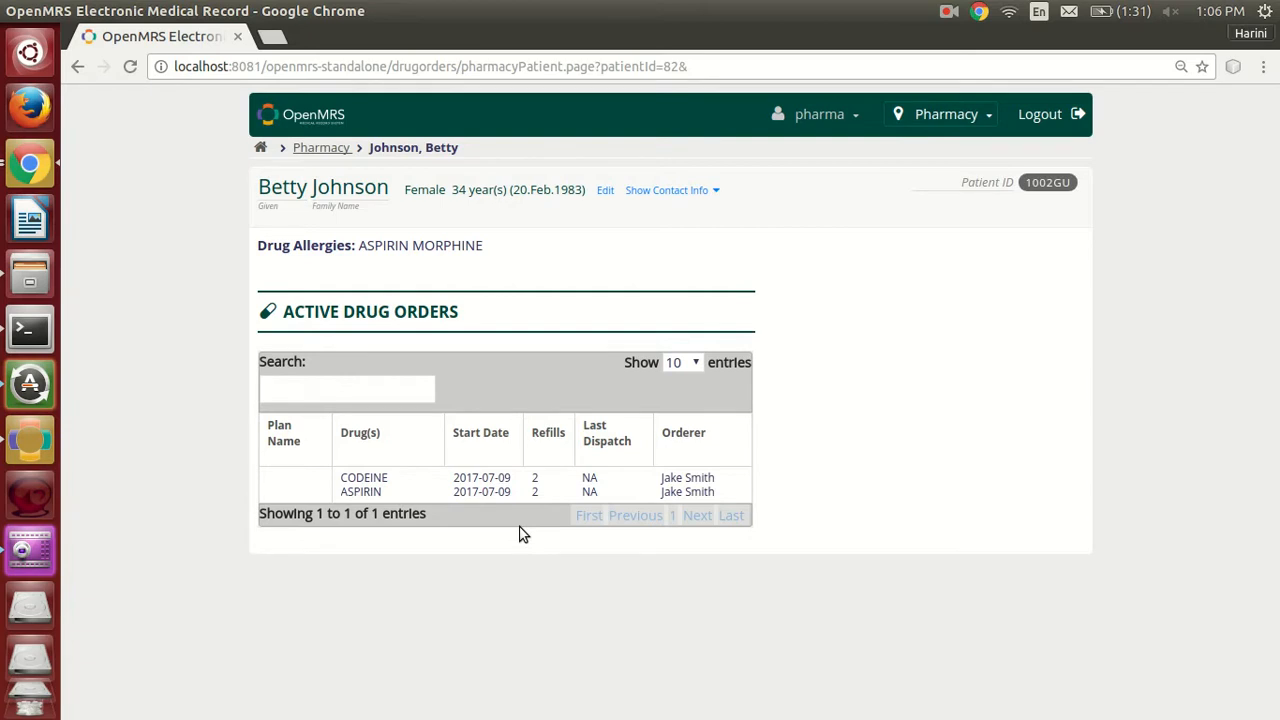
Select the patient's active Codeine and Aspirin order to bring up its available actions.
left_click_drag(605, 521, 706, 491)
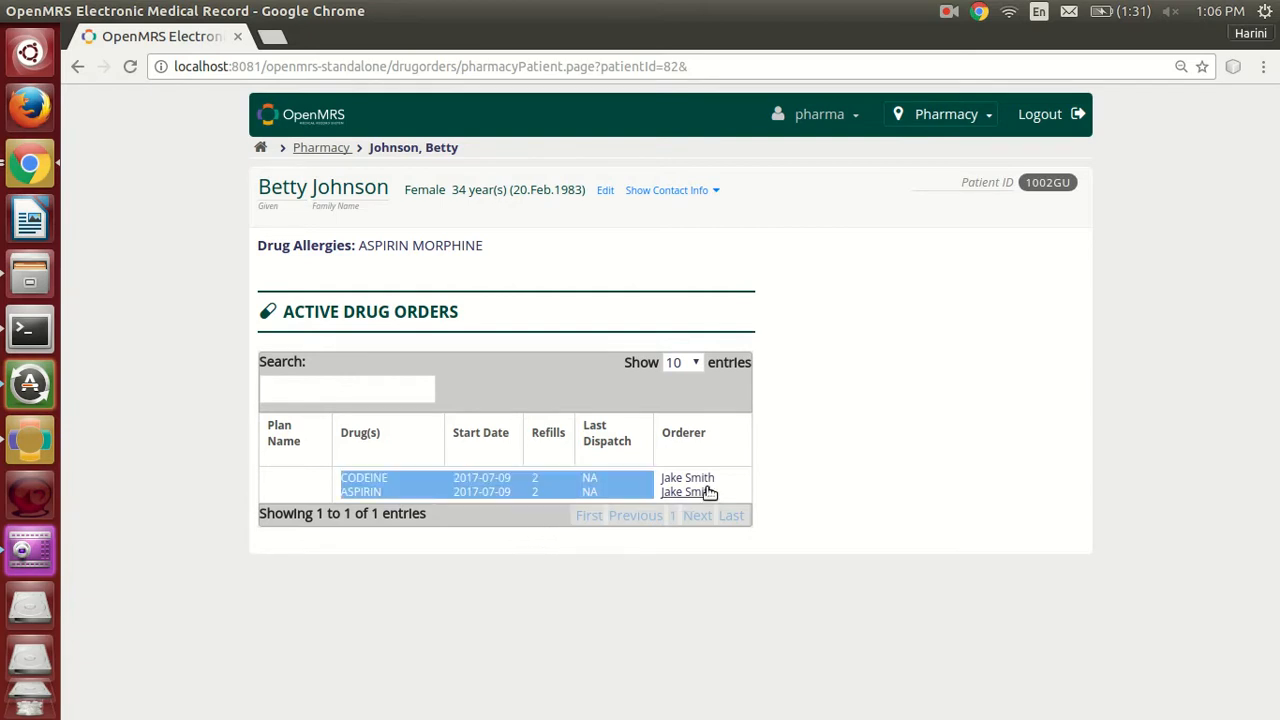
left_click(633, 494)
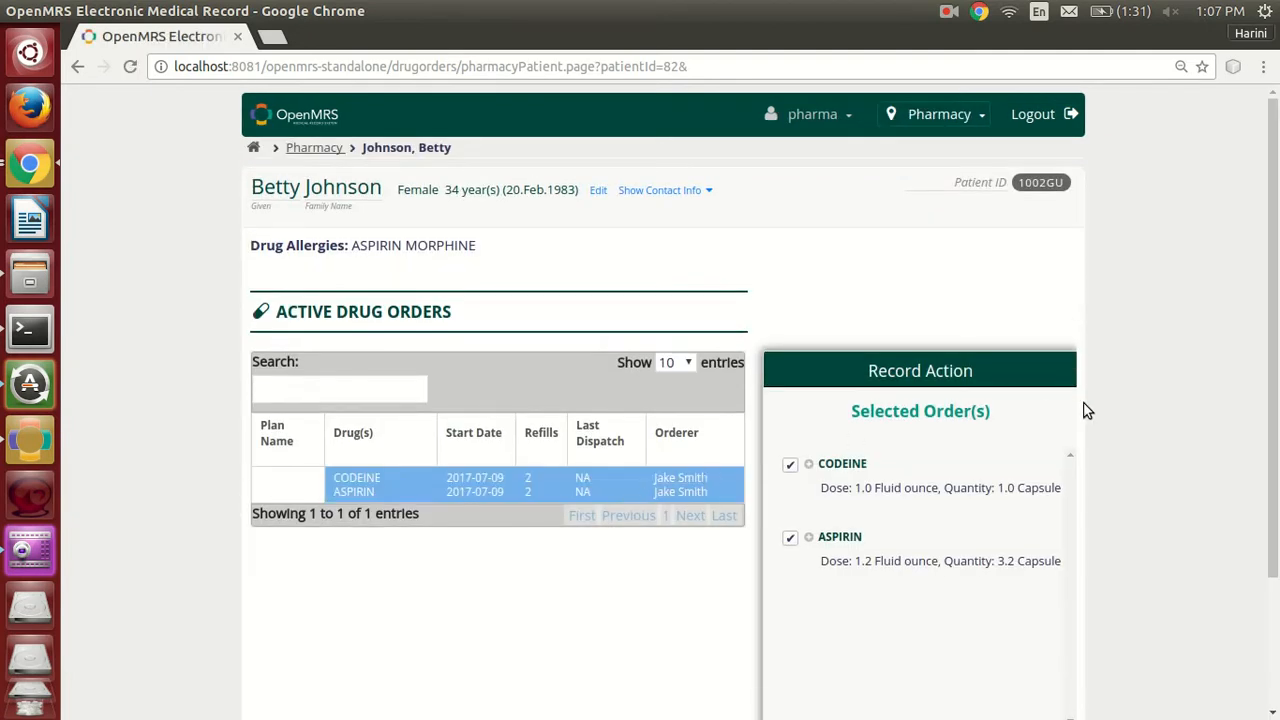
scroll(1087, 411, "down", 3)
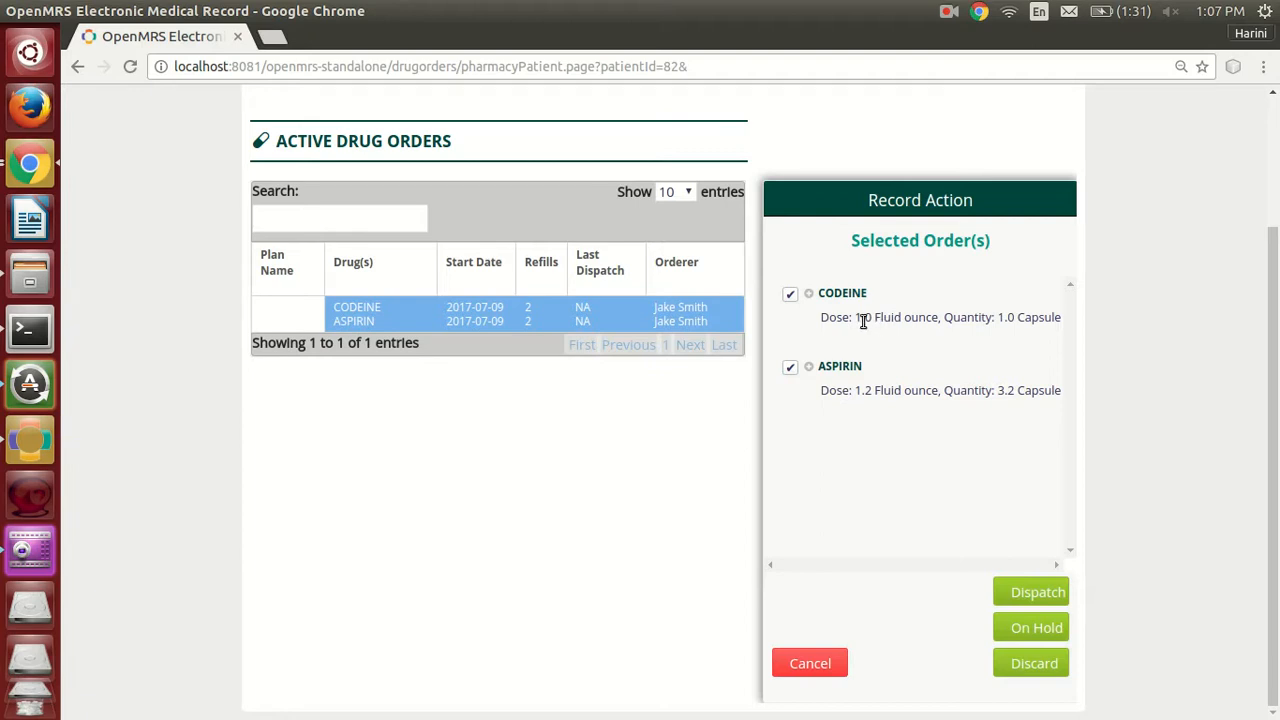
Expand the Codeine order's details, review its route, refills and instructions, and collapse them again.
left_click(810, 294)
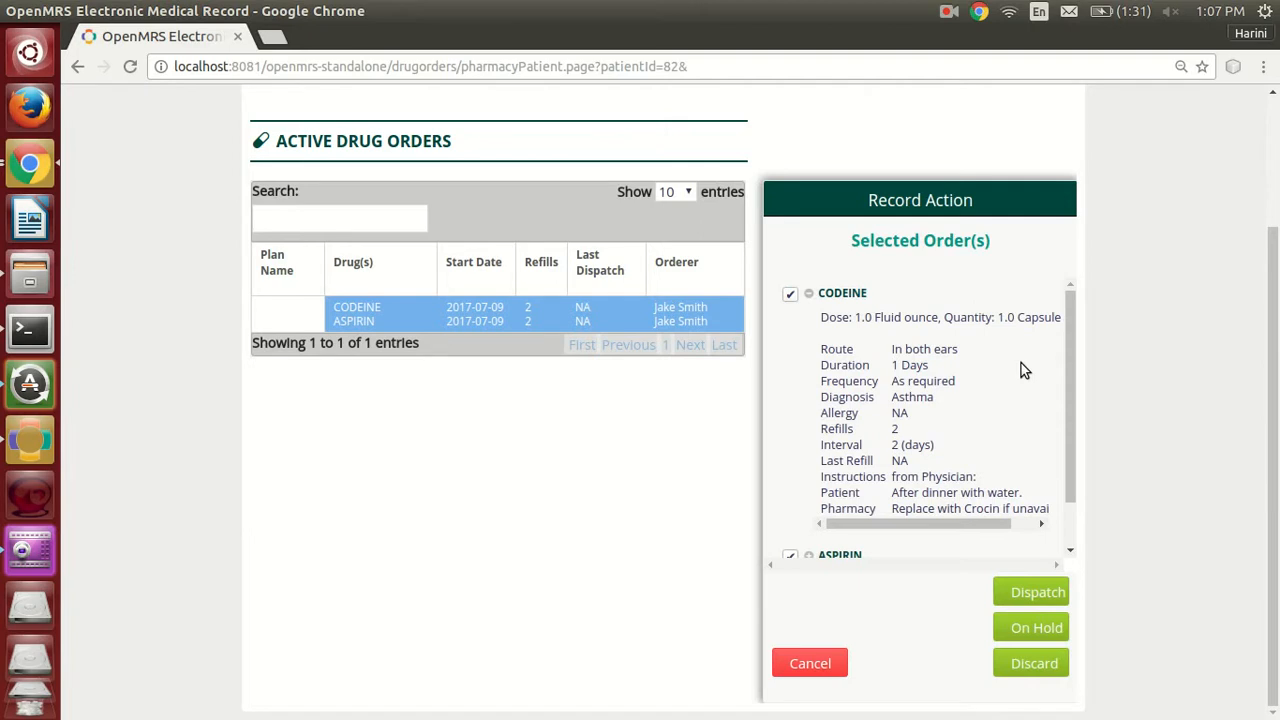
scroll(1021, 363, "down", 1)
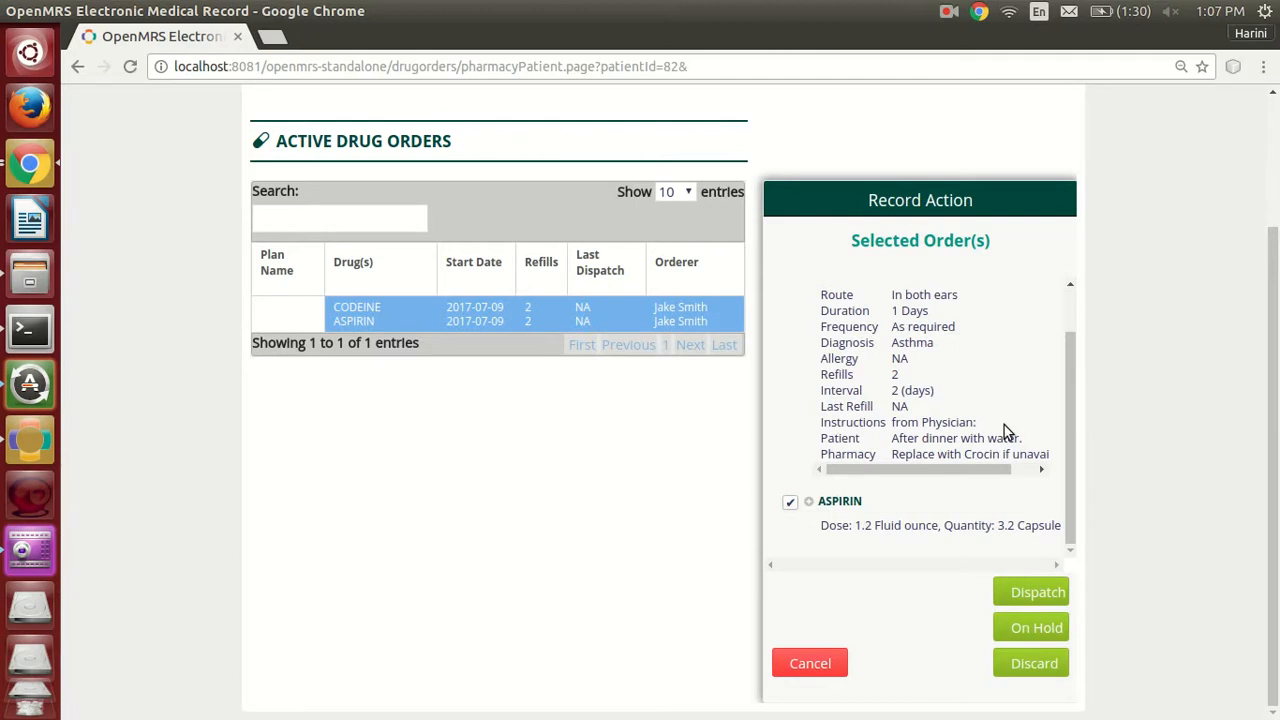
scroll(1007, 436, "right", 2)
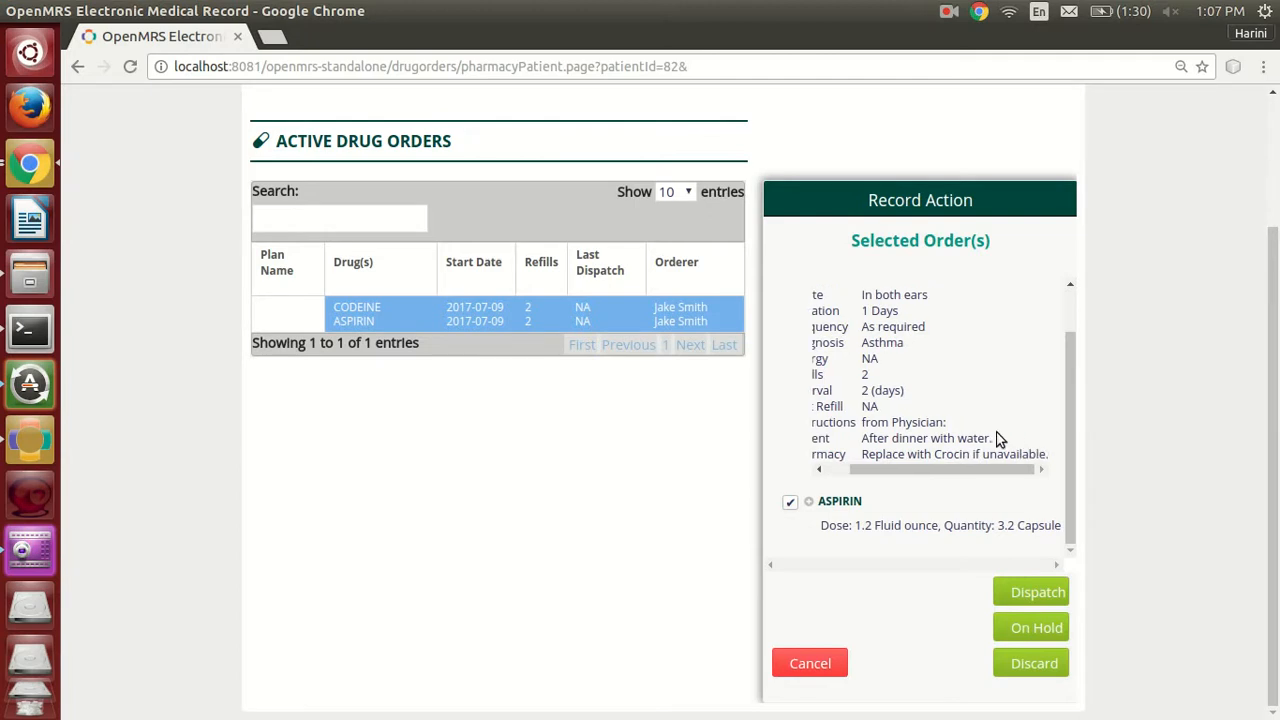
scroll(998, 432, "left", 2)
scroll(995, 432, "up", 3)
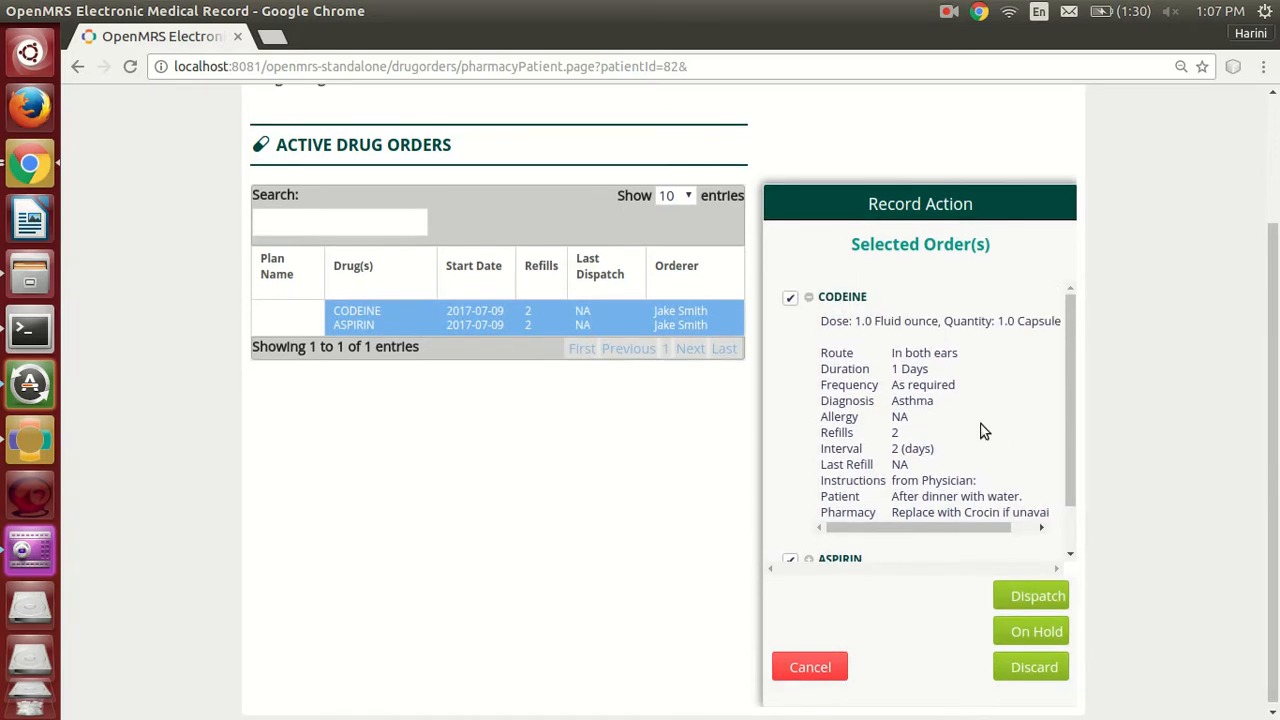
left_click(809, 298)
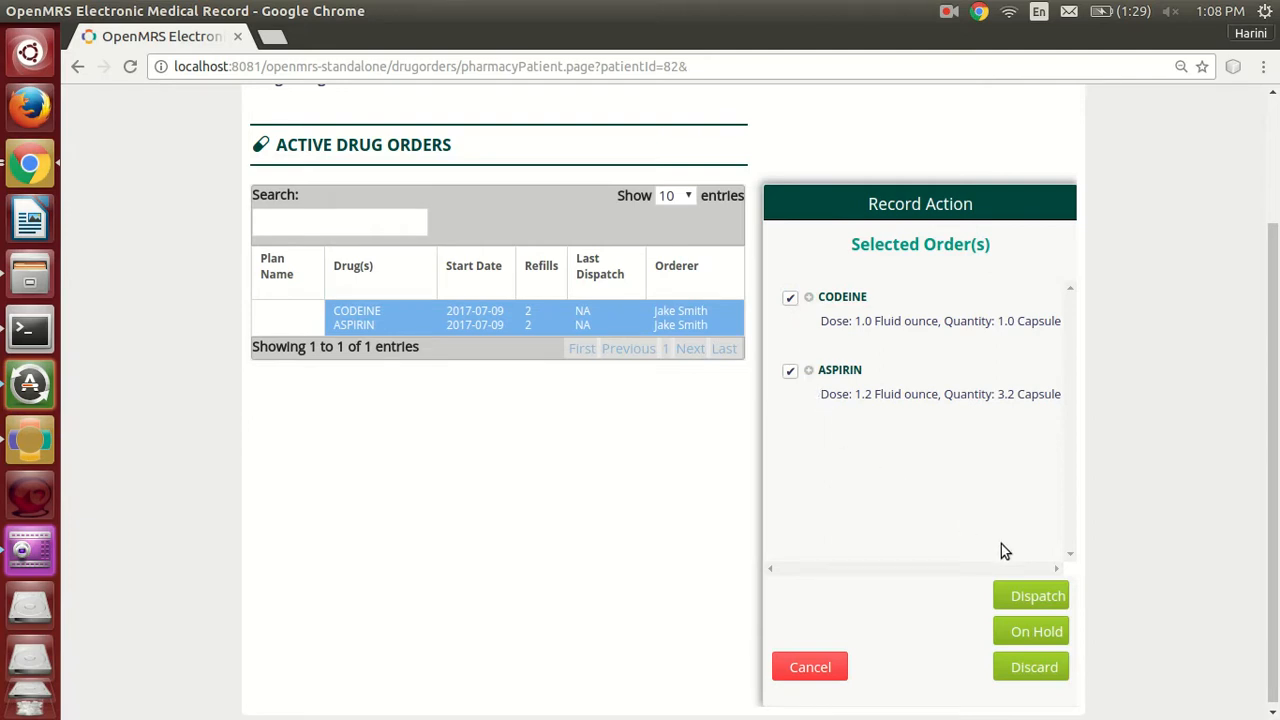
Start dispatching both drugs, giving Codeine the expiry date 11 Jul 2017 and the pharmacy note "Store in cool, dry place.".
left_click(1038, 599)
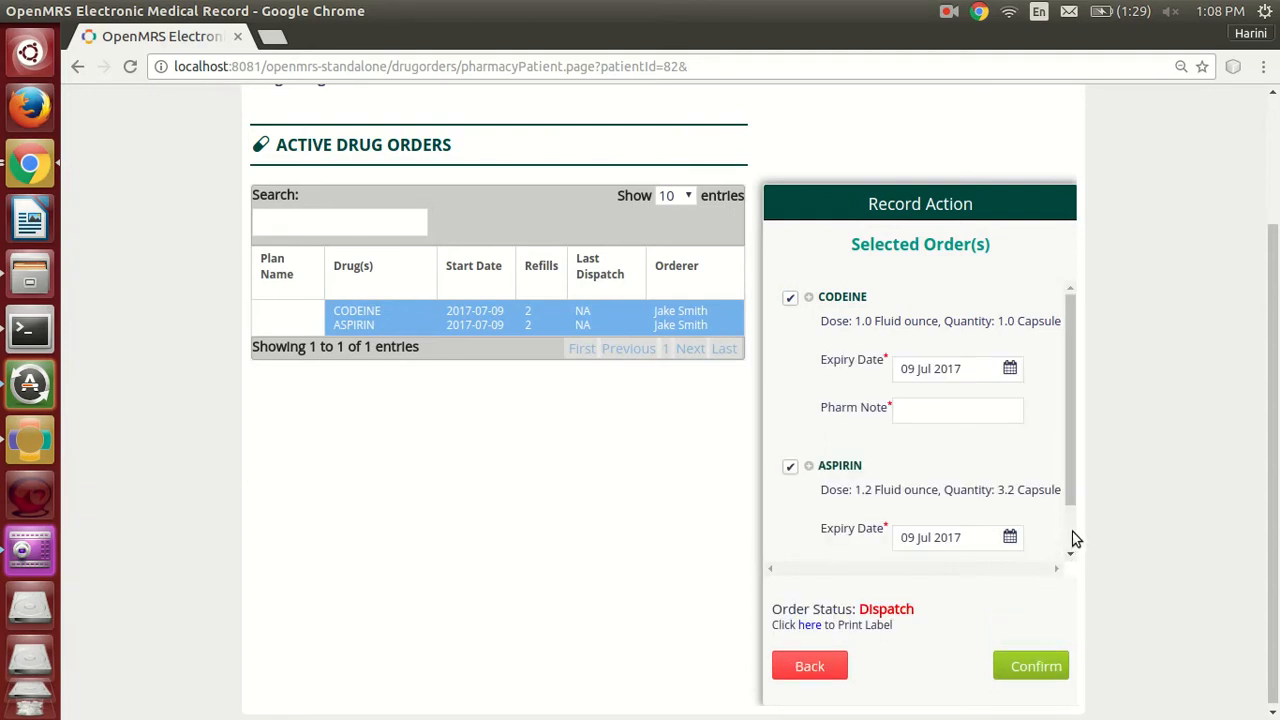
scroll(1069, 487, "down", 1)
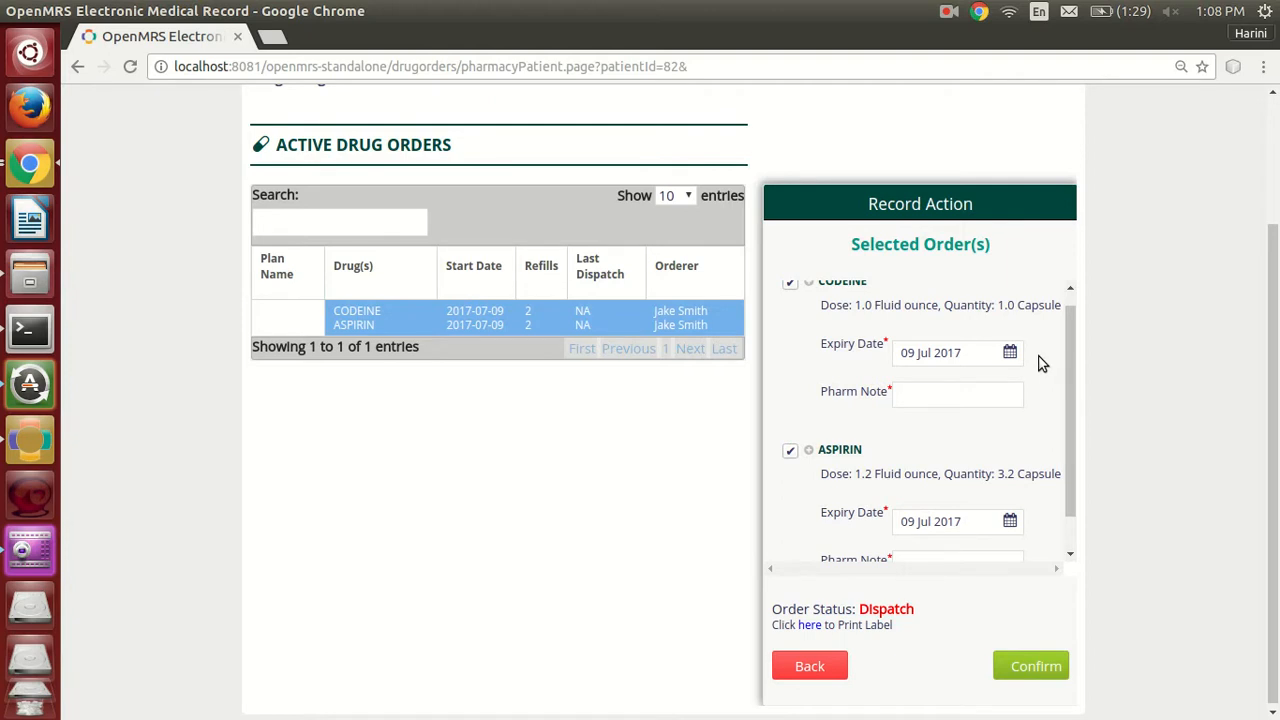
scroll(1040, 363, "up", 2)
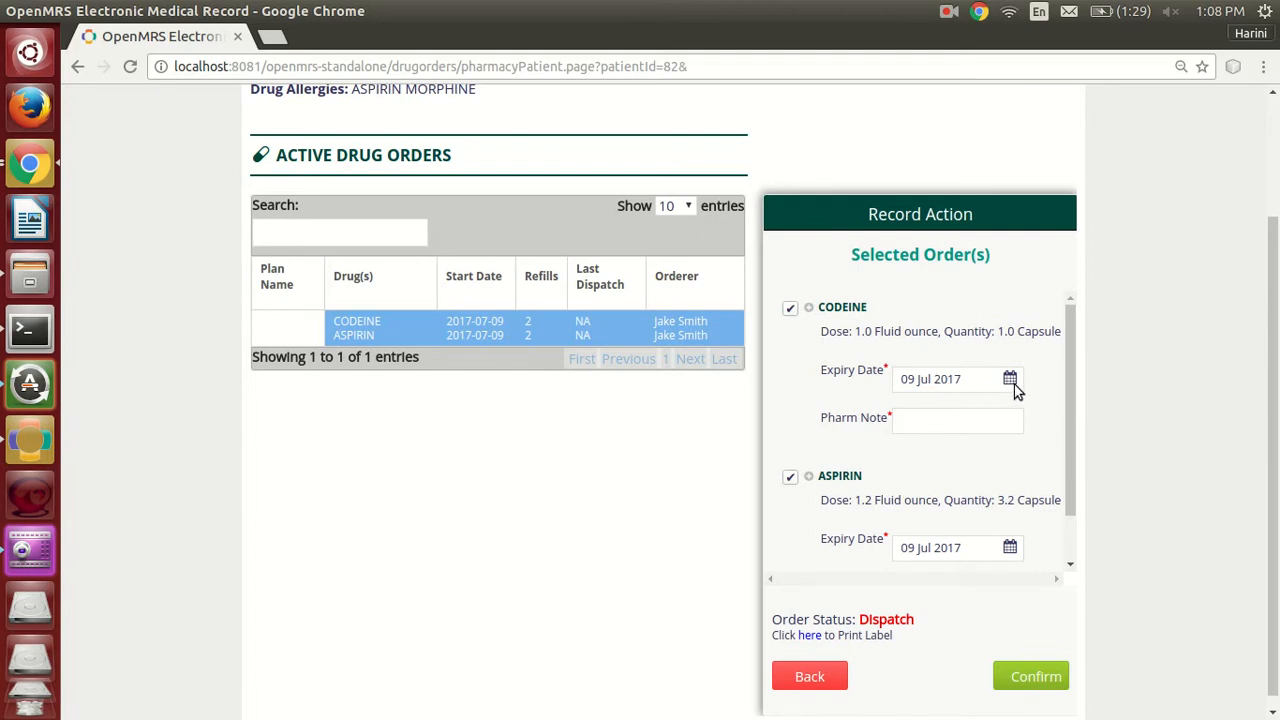
left_click(1012, 382)
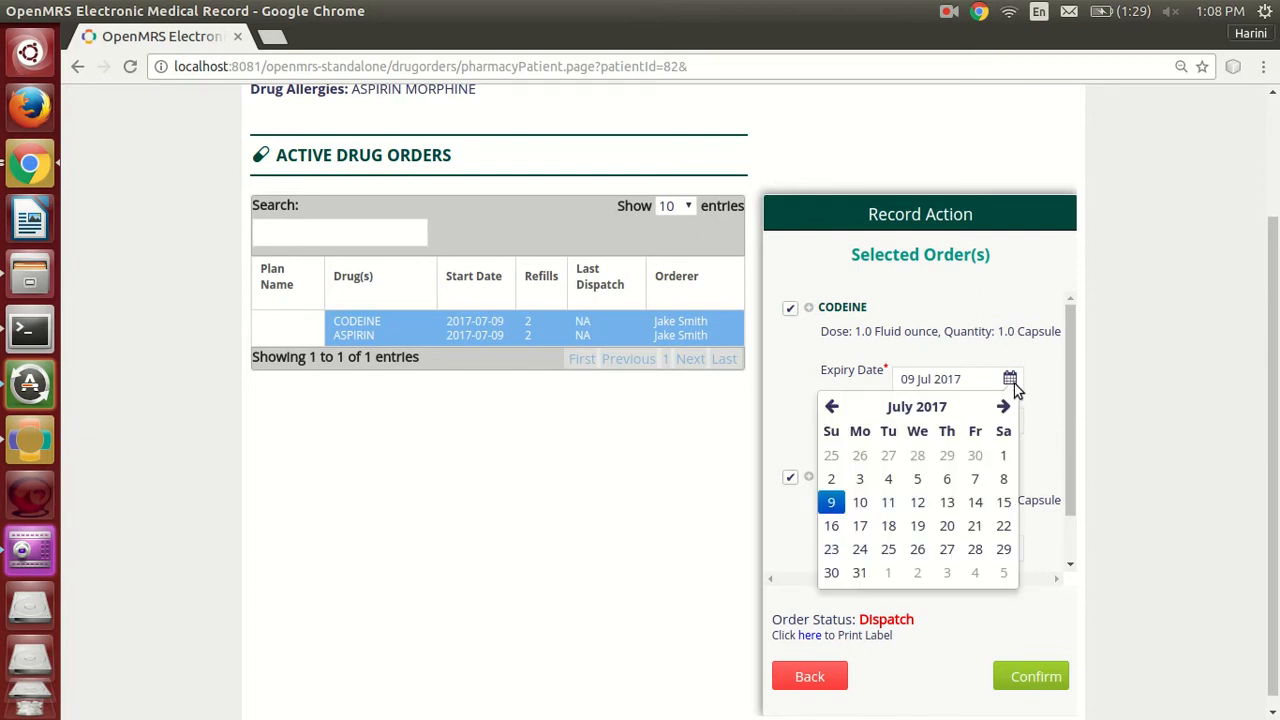
left_click(888, 503)
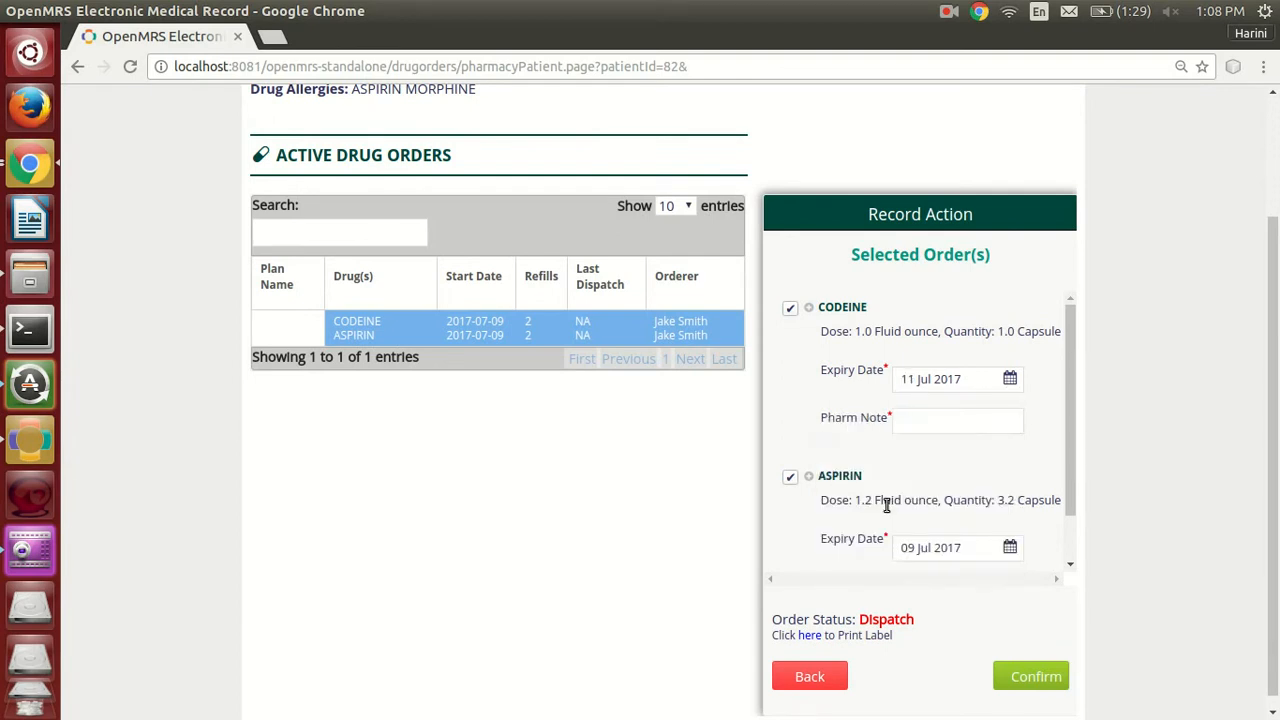
left_click(951, 425)
type("S")
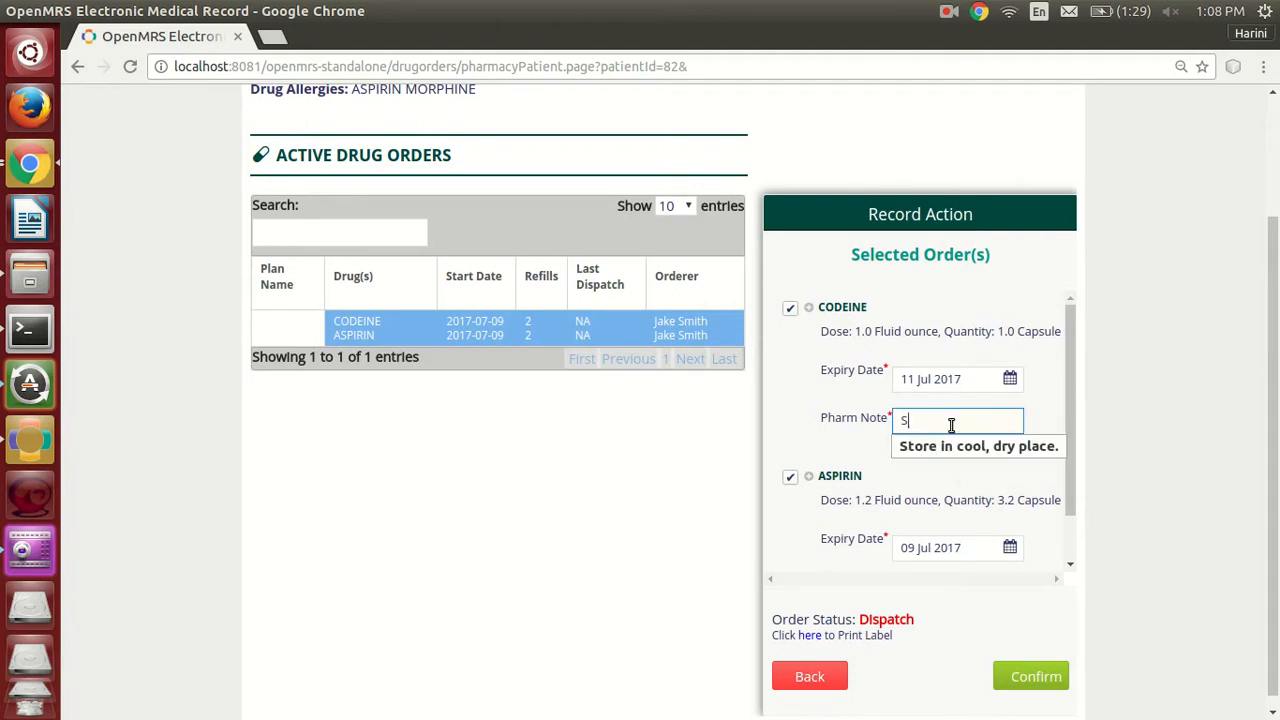
left_click(977, 450)
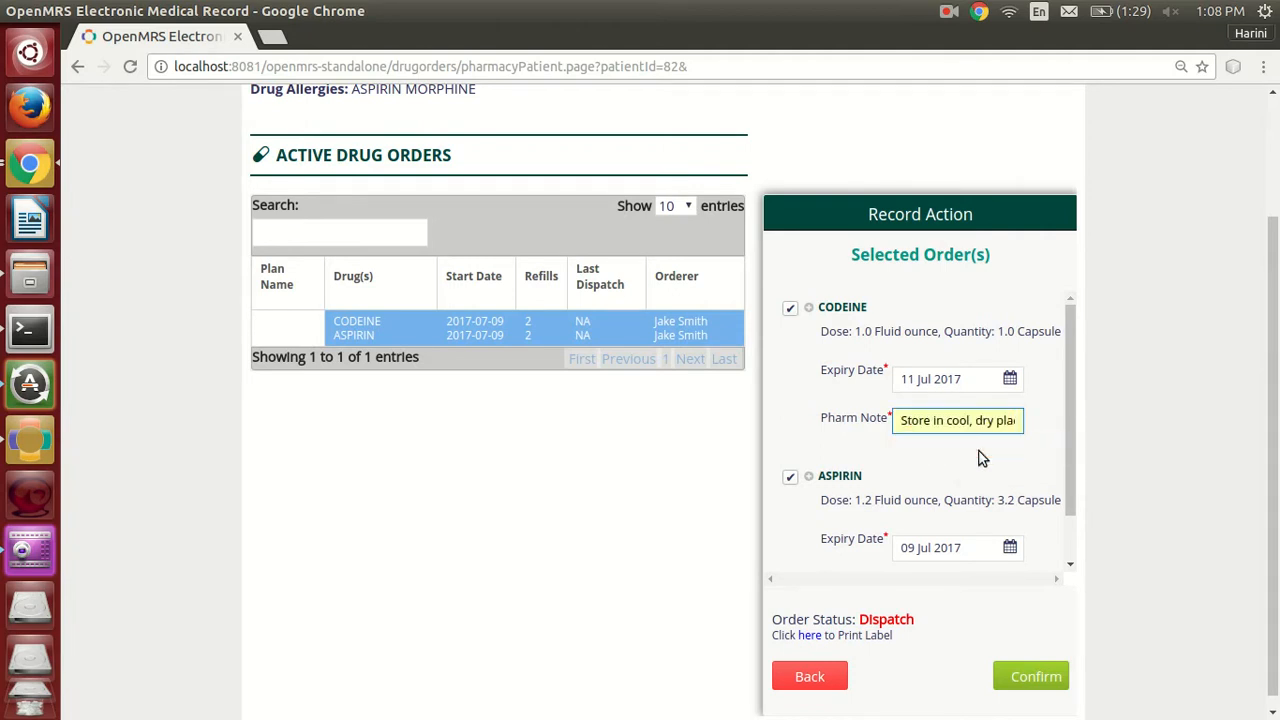
Set Aspirin's expiry date to 11 Jul 2017 and its note to "Store in cool, dry place.", and confirm the dispatch.
scroll(1028, 467, "down", 1)
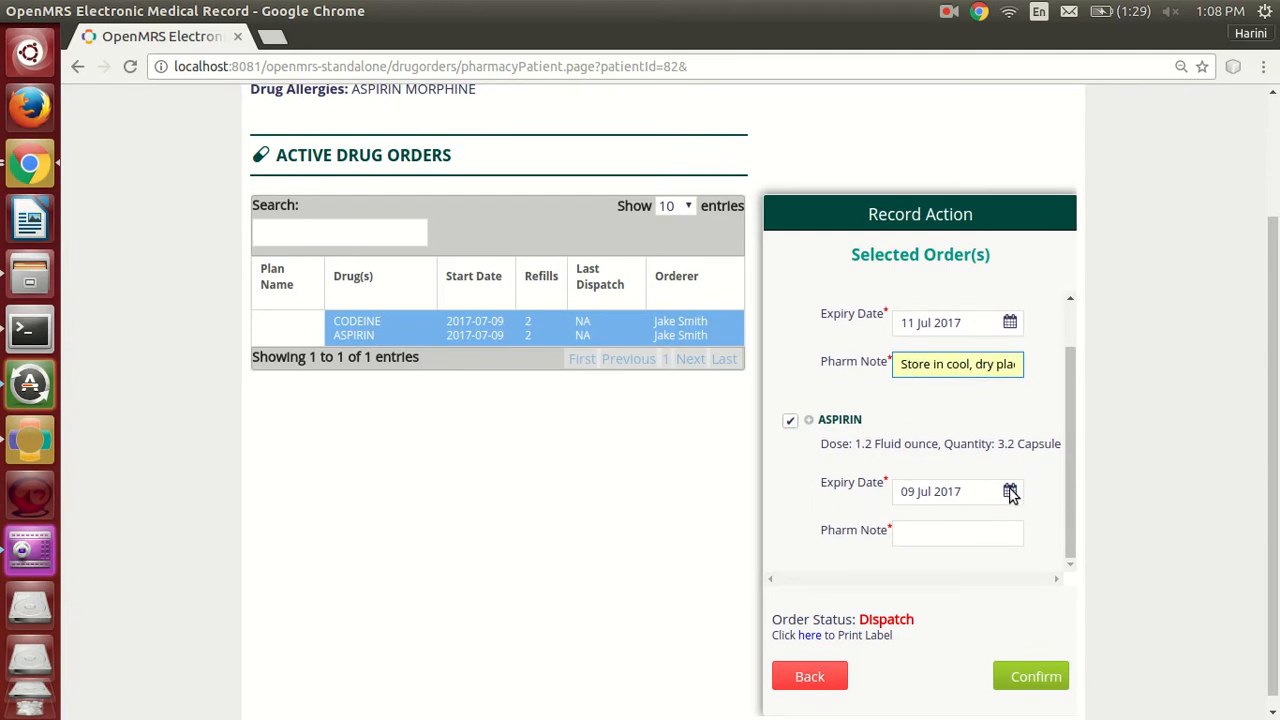
left_click(1010, 492)
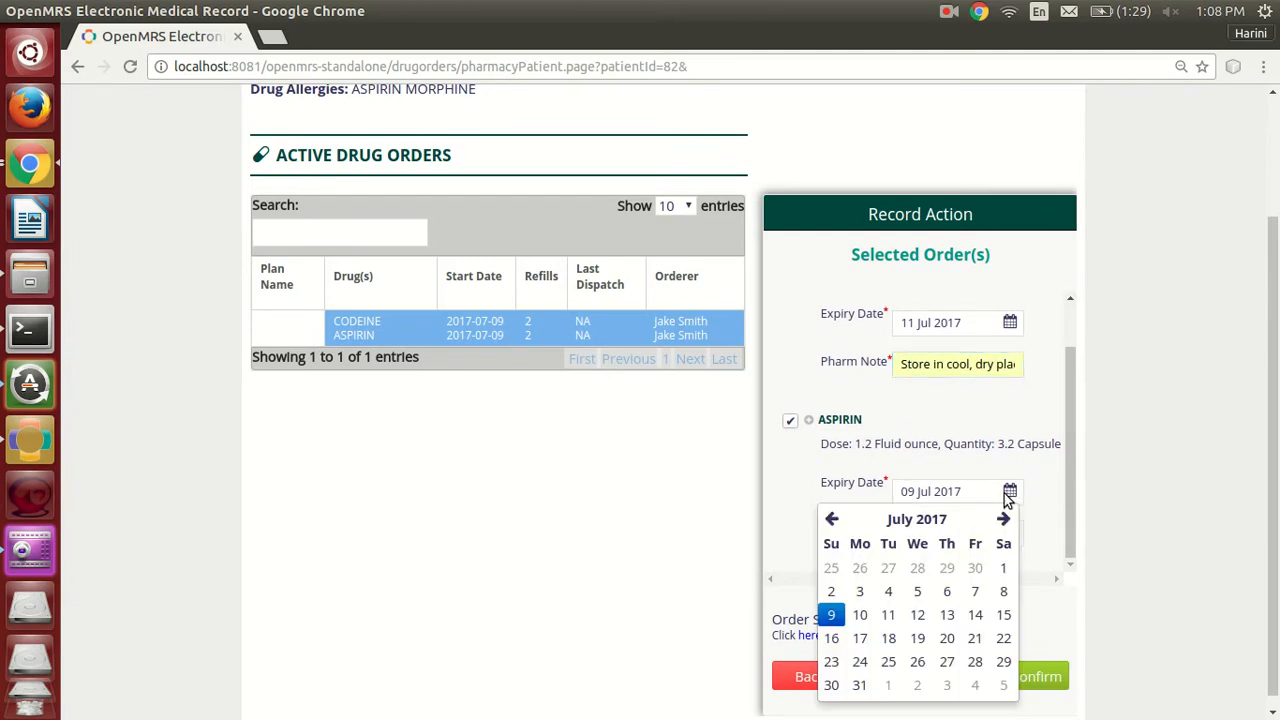
left_click(886, 616)
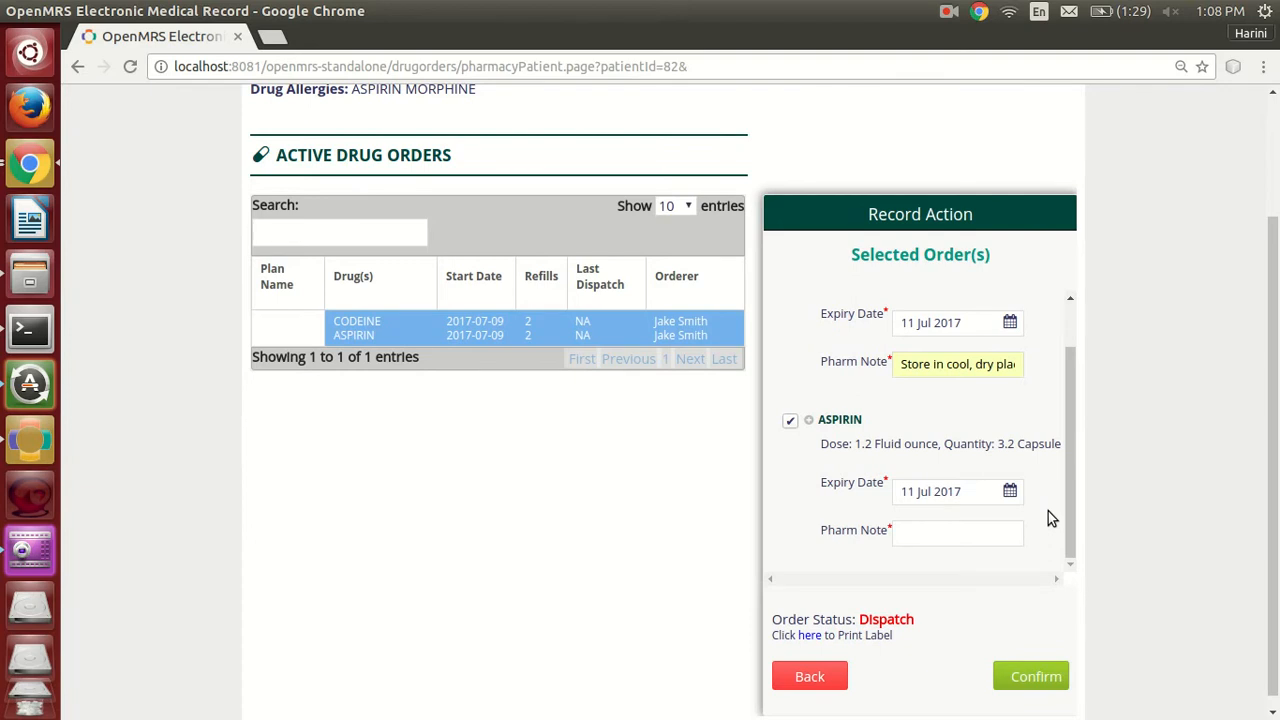
scroll(1050, 518, "down", 1)
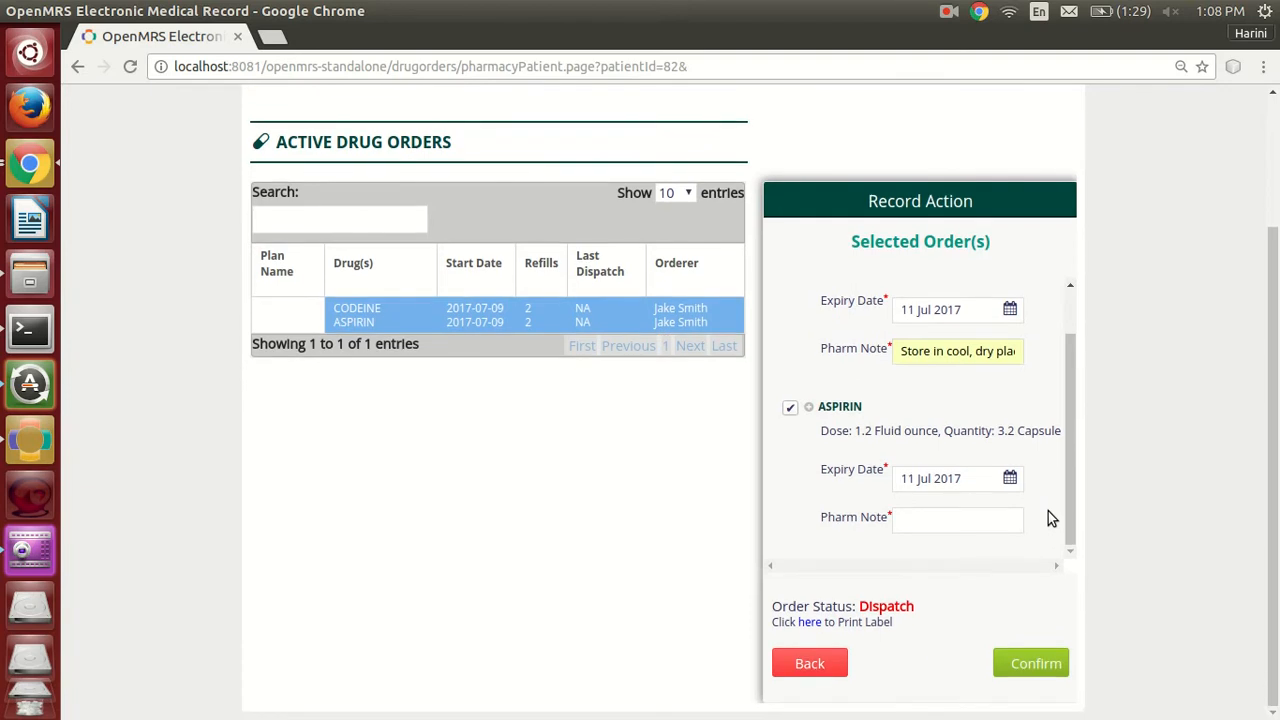
left_click(987, 523)
type("S")
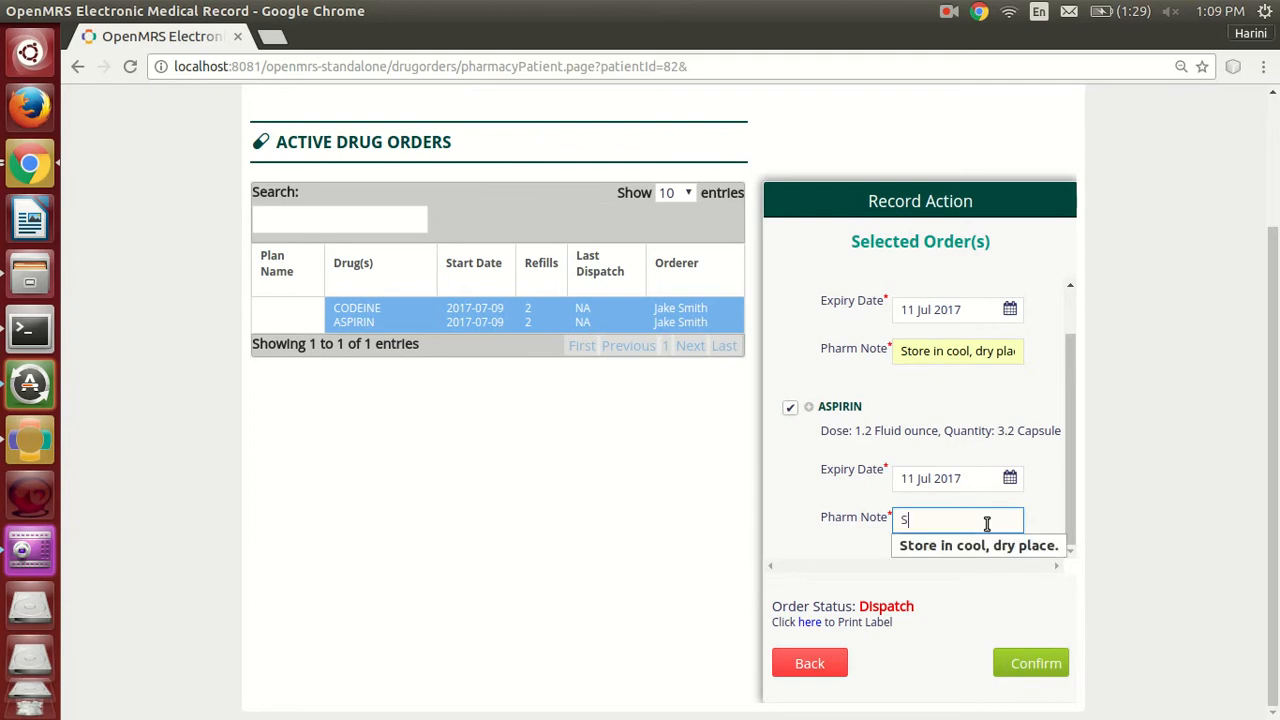
left_click(985, 548)
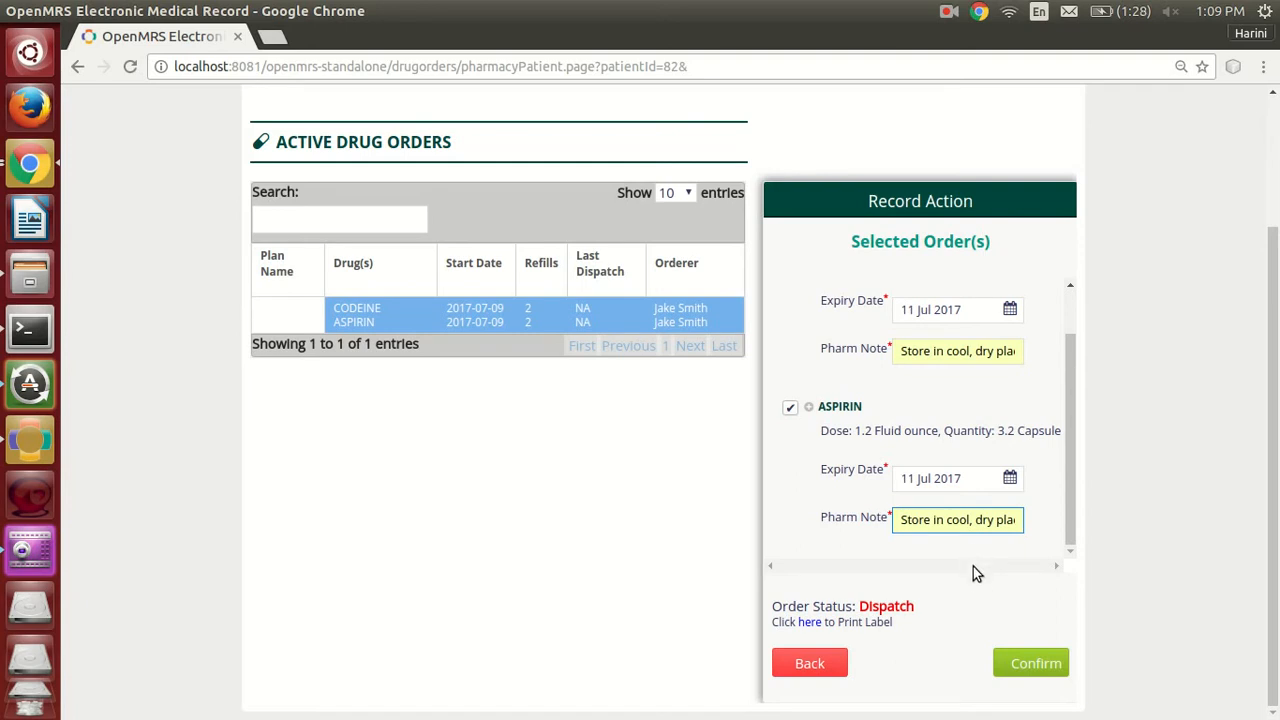
left_click(987, 616)
left_click(1058, 675)
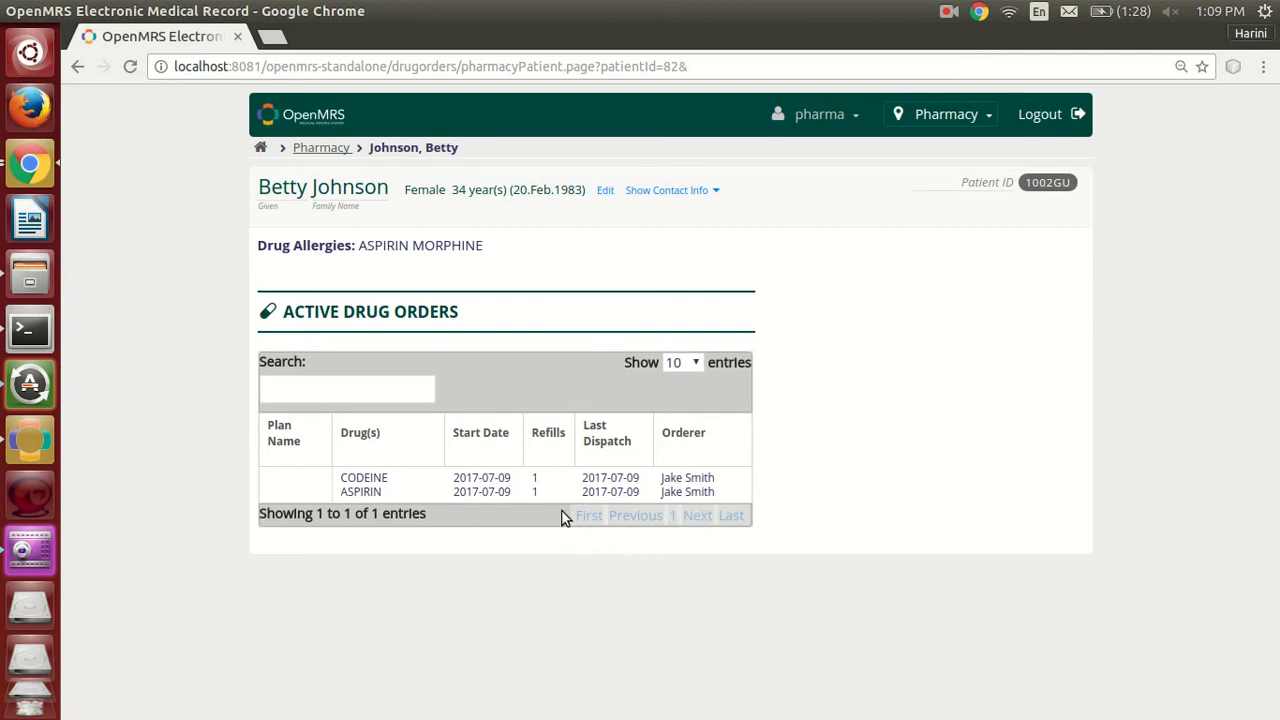
Check the refills and last dispatch date of the Codeine and Aspirin orders.
left_click(528, 494)
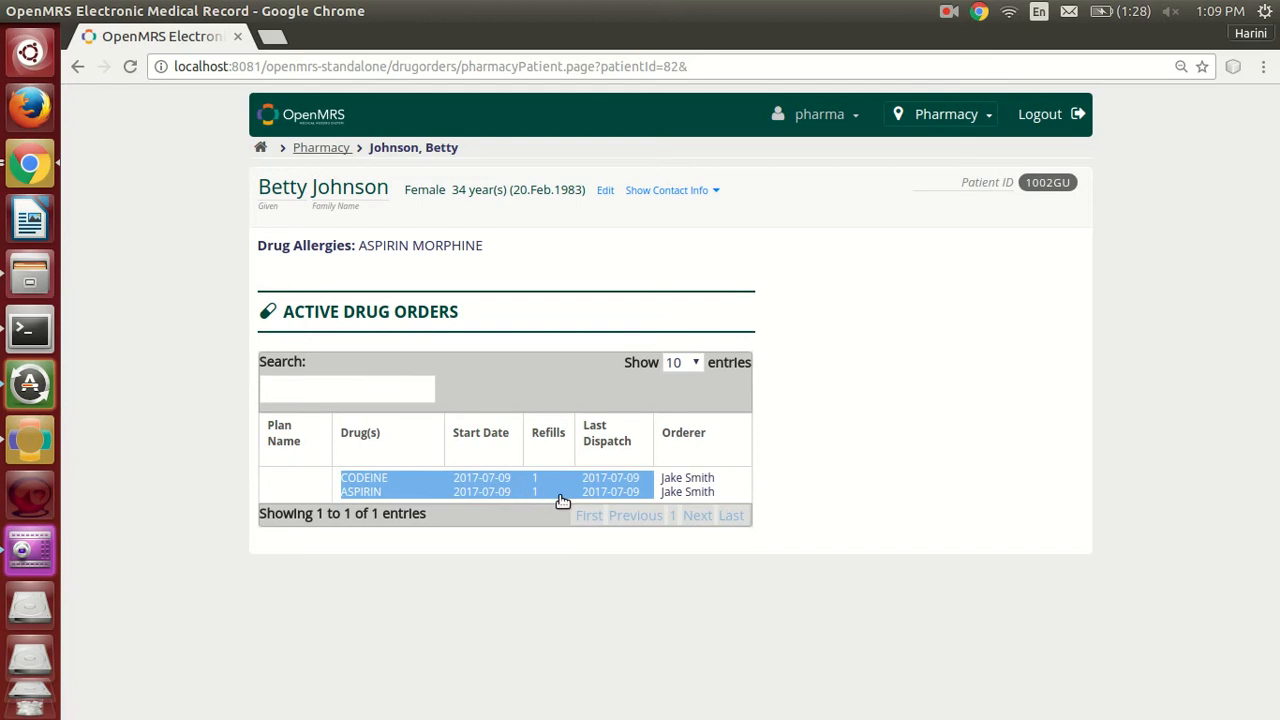
left_click(560, 527)
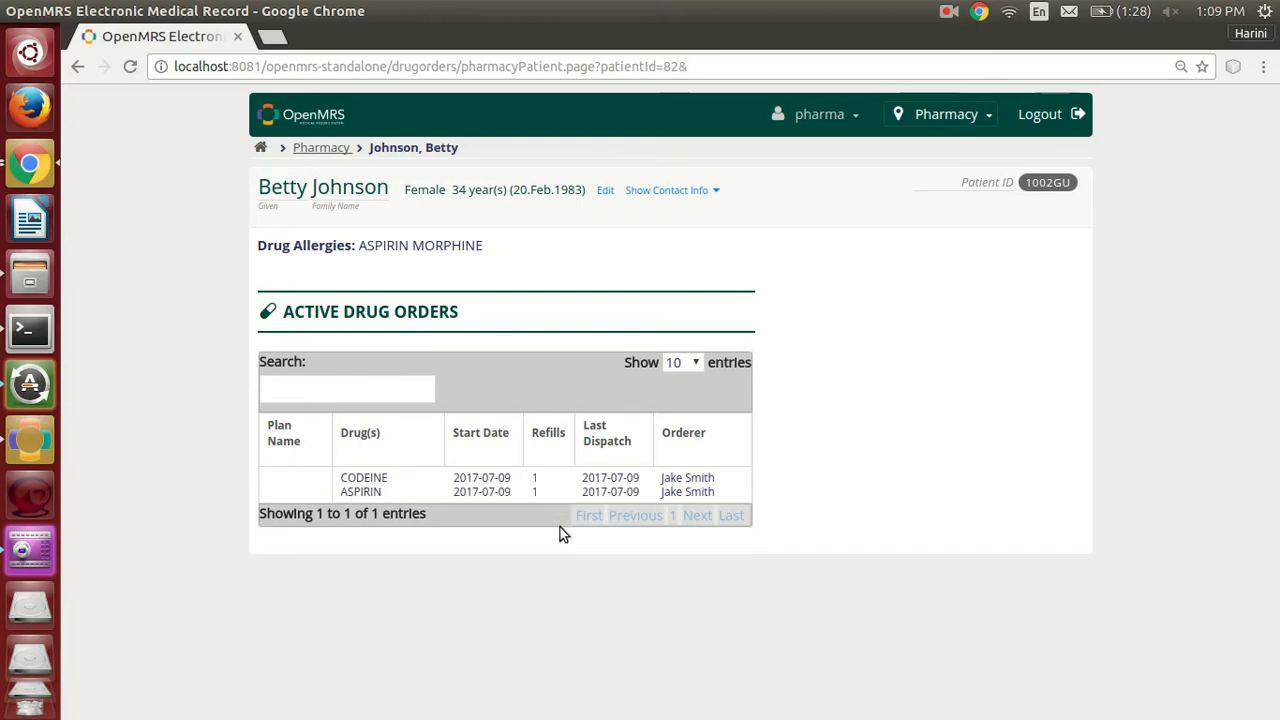